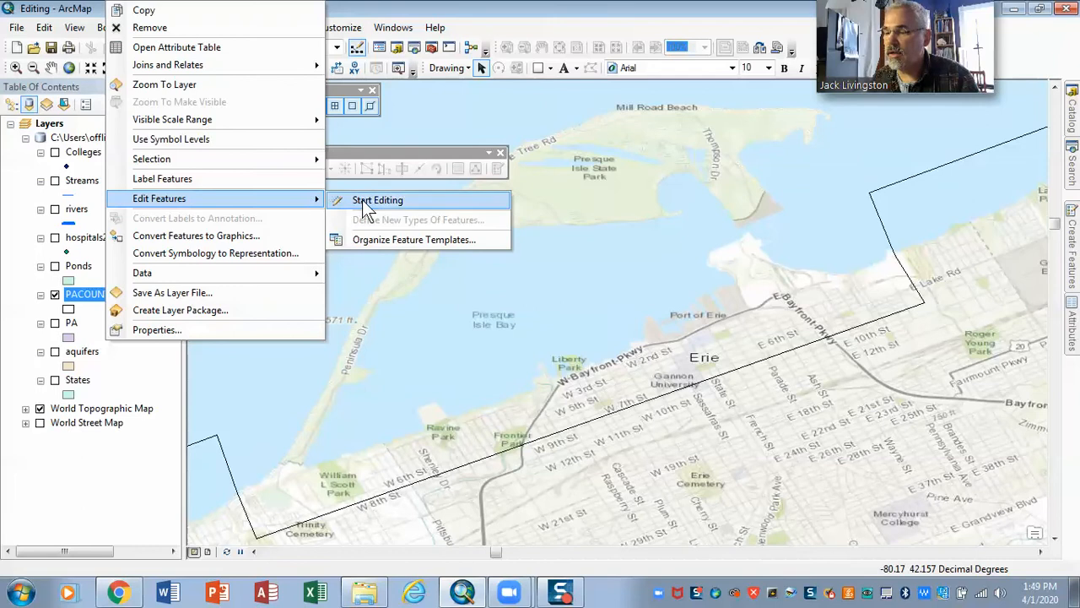
Start editing the PACOUNTIES layer despite the spatial reference warnings and choose its template with the Auto Complete Polygon tool
{"action": "left_click", "coordinate": [362, 200]}
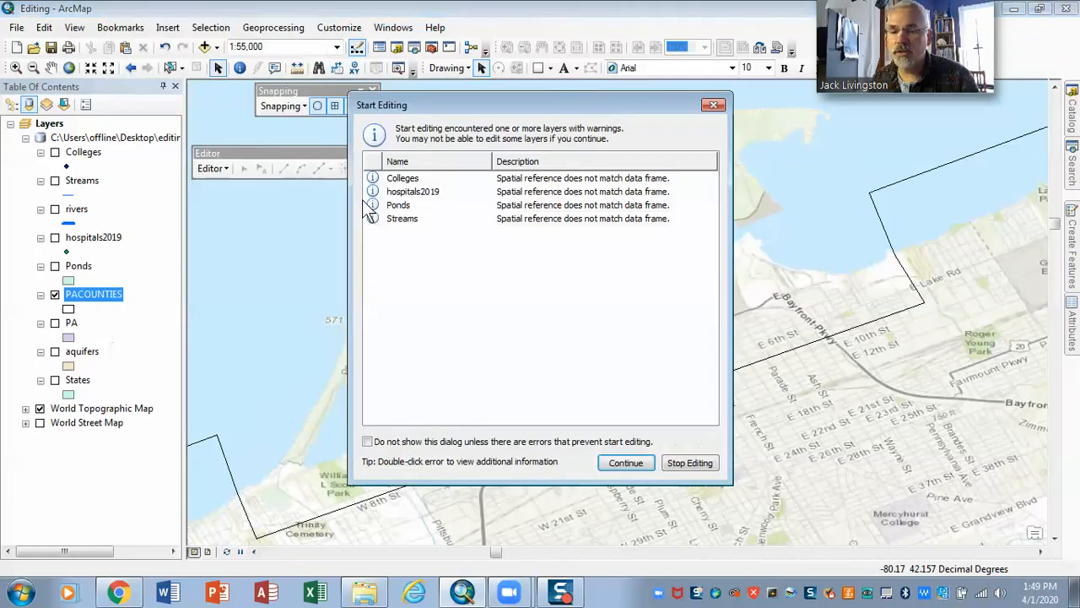
{"action": "left_click", "coordinate": [622, 464]}
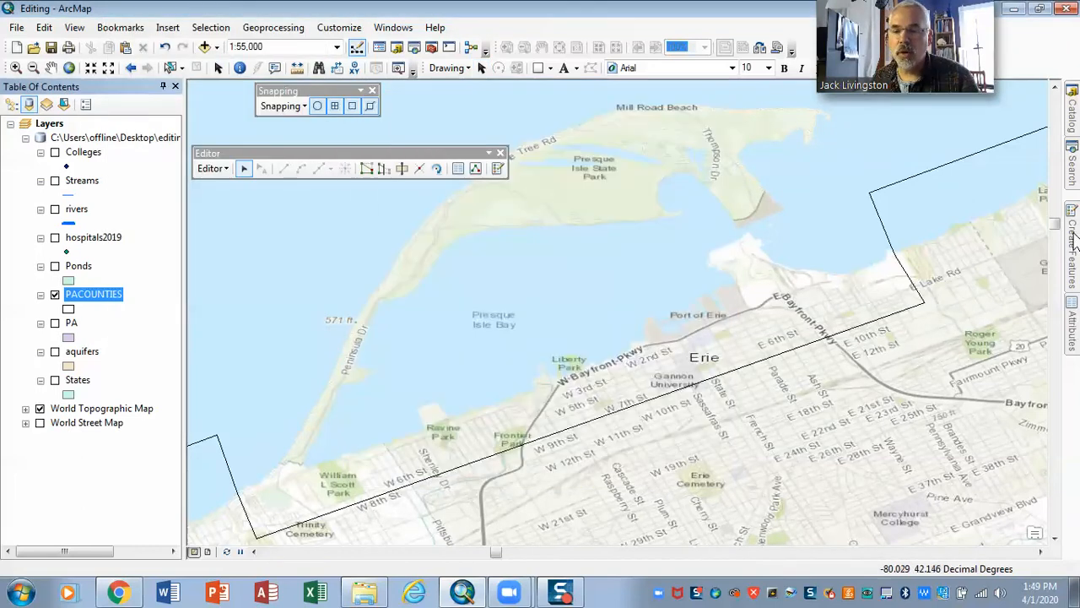
{"action": "mouse_move", "coordinate": [1074, 239]}
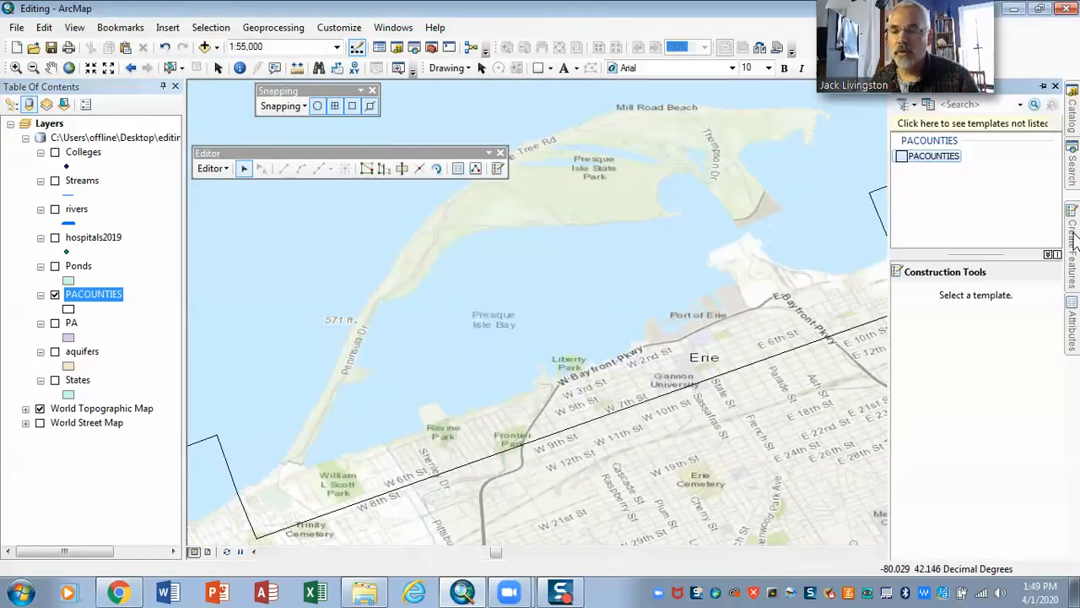
{"action": "left_click", "coordinate": [936, 156]}
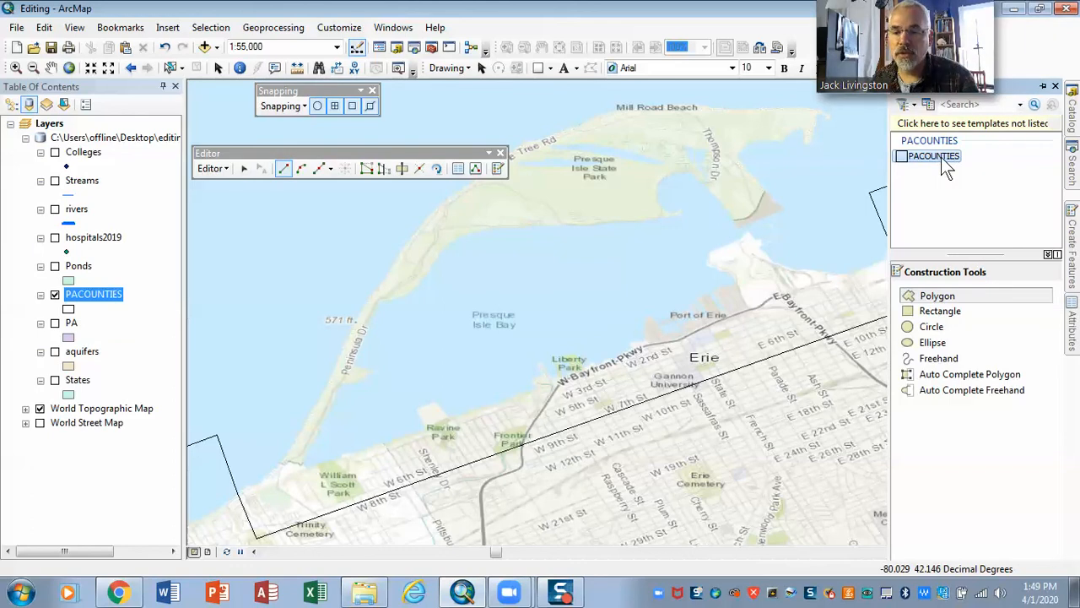
{"action": "left_click", "coordinate": [942, 297]}
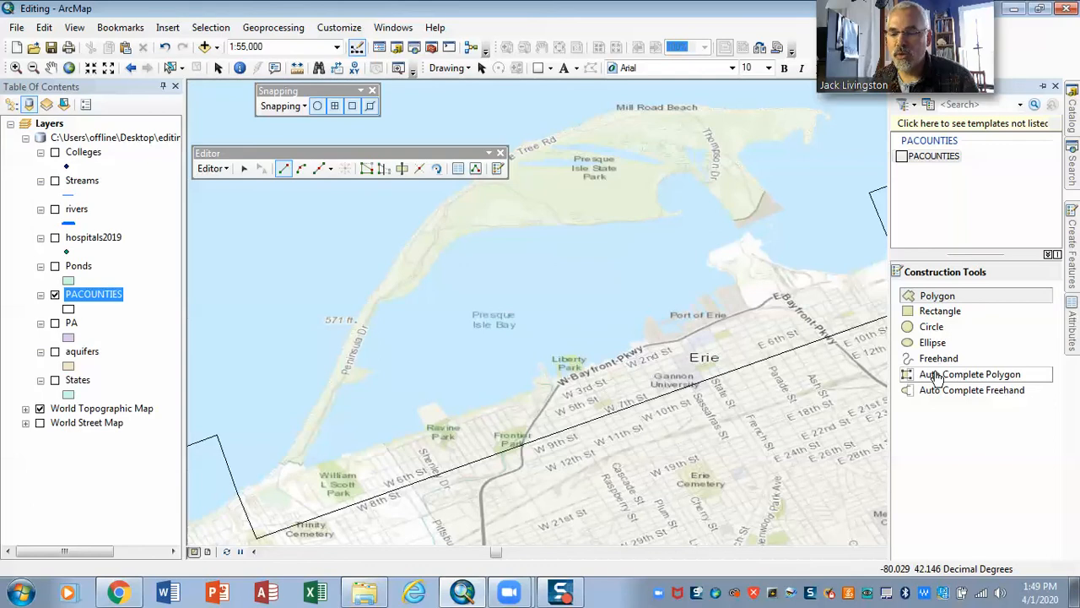
{"action": "left_click", "coordinate": [938, 377]}
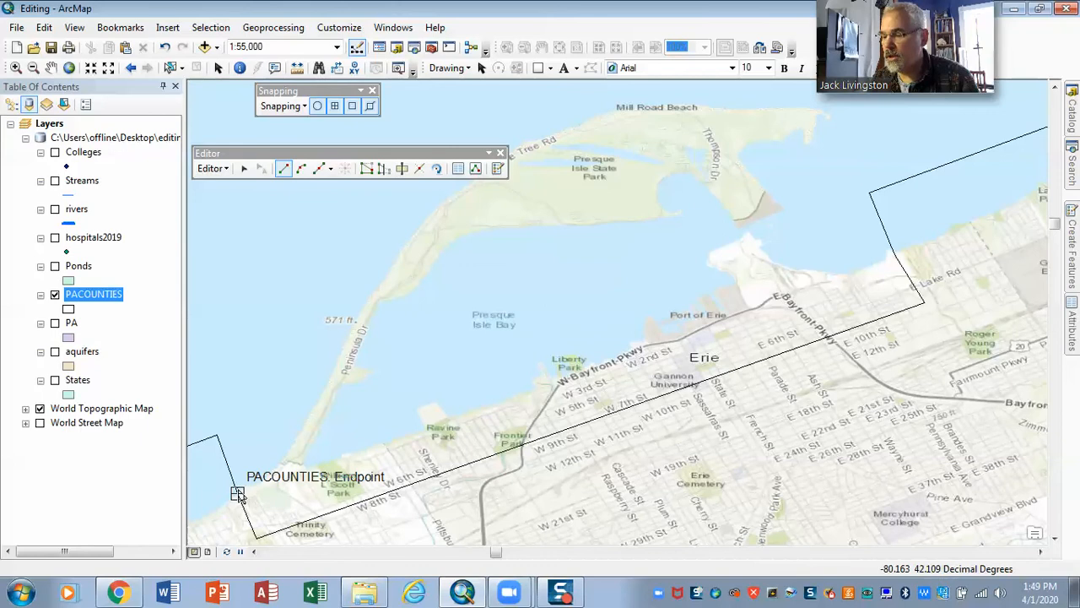
Try an auto-complete polygon over the lake west of Peninsula Dr against the county boundary, and delete the created feature
{"action": "left_click", "coordinate": [306, 389]}
{"action": "left_click", "coordinate": [278, 363]}
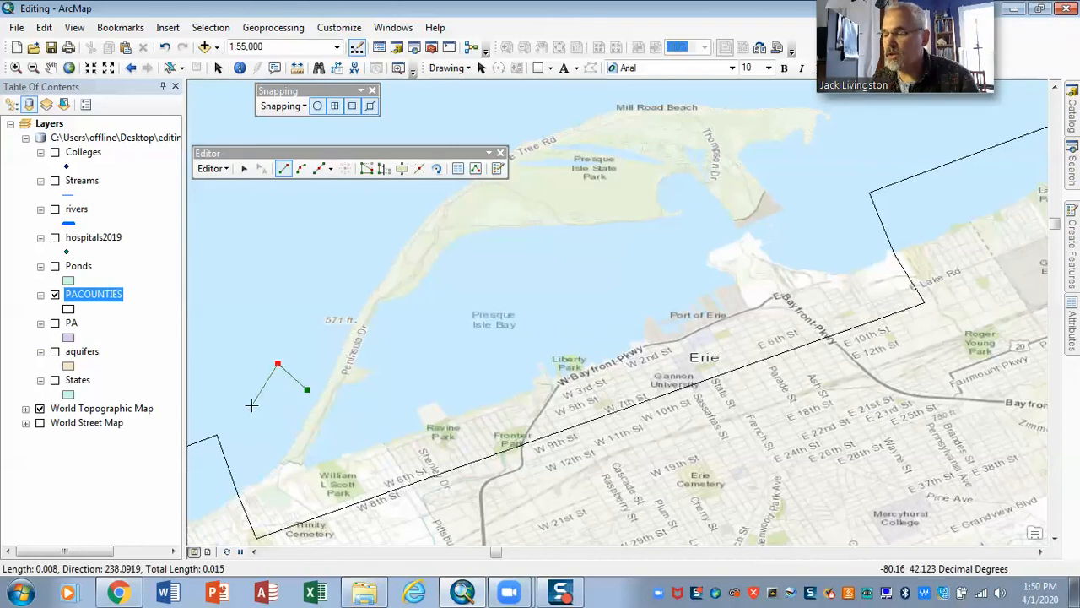
{"action": "left_click", "coordinate": [223, 453]}
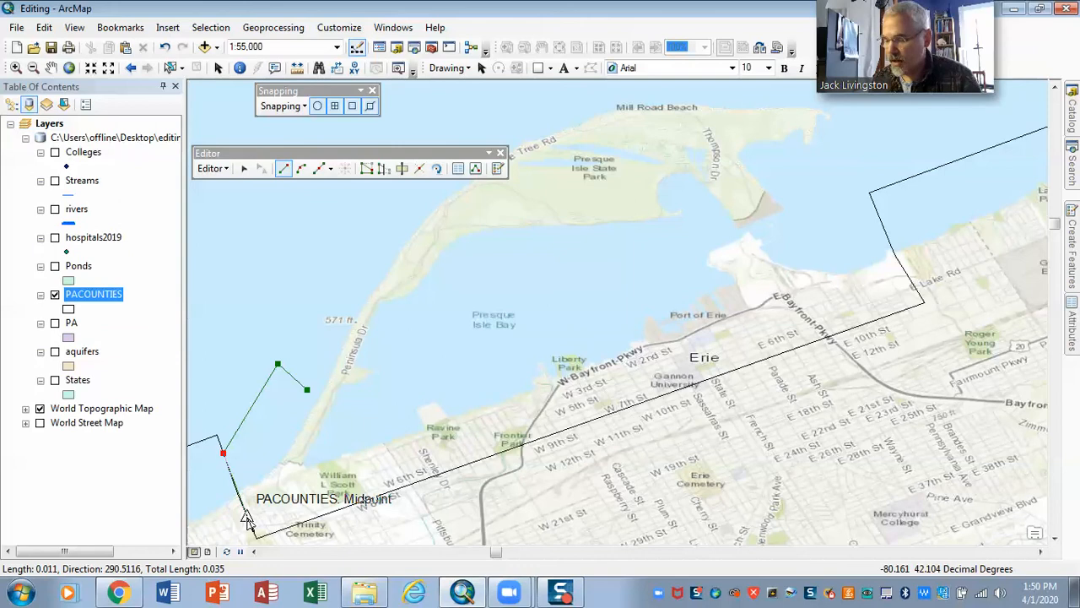
{"action": "left_click", "coordinate": [247, 516]}
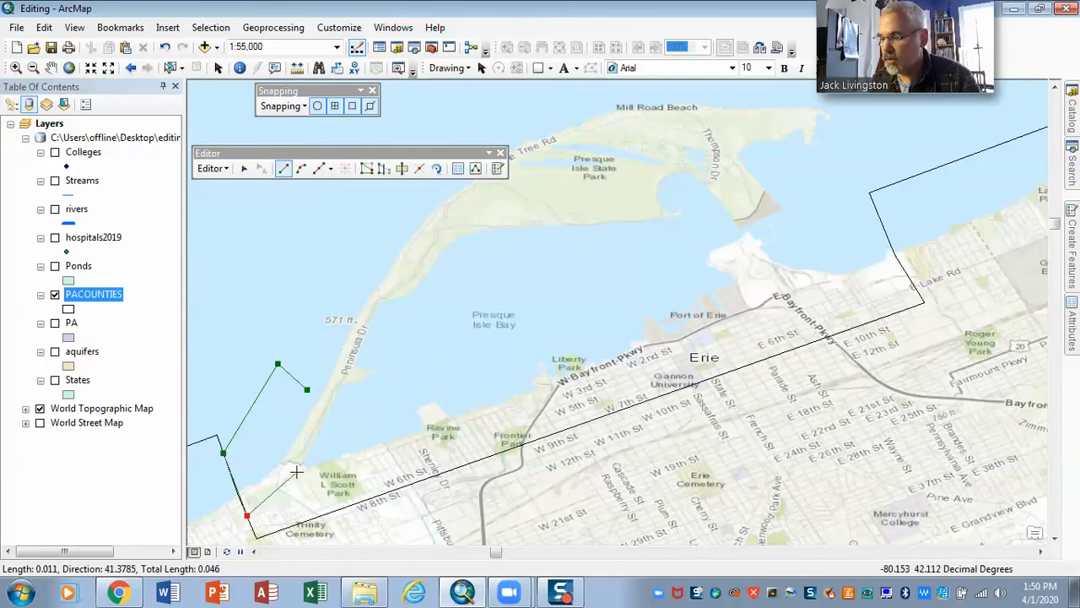
{"action": "double_click", "coordinate": [307, 389]}
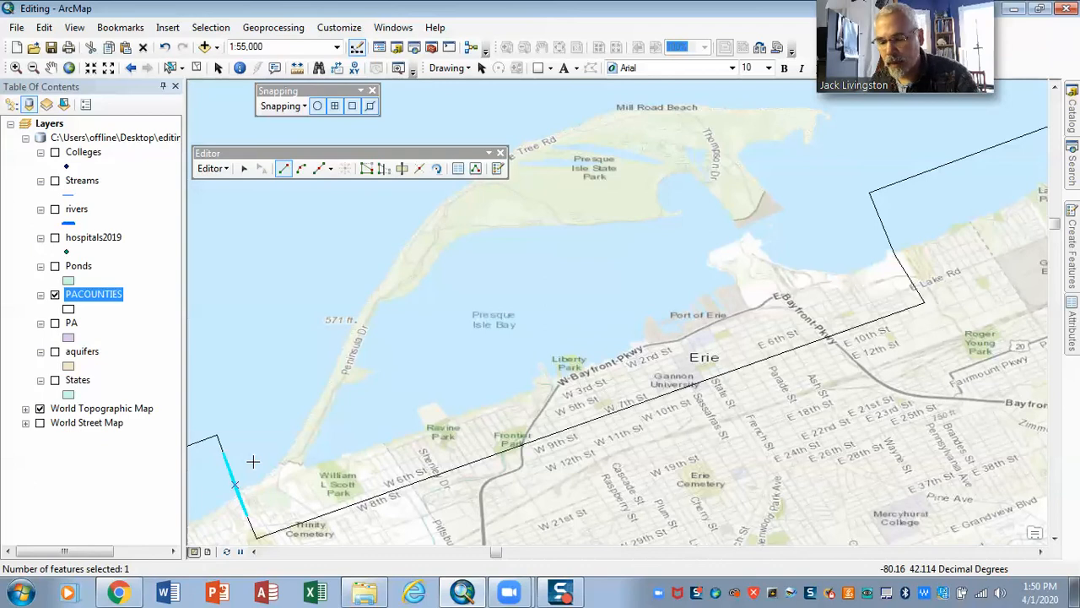
{"action": "key", "text": "Delete"}
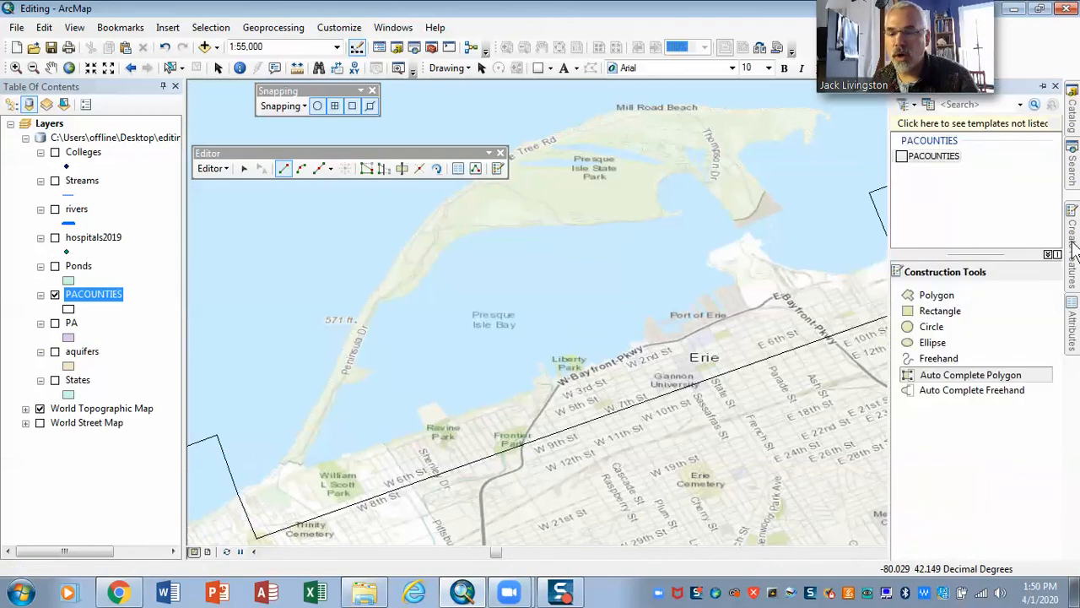
Select the county polygon whose boundary runs through Erie and reactivate Auto Complete Polygon for the PACOUNTIES template
{"action": "left_click", "coordinate": [245, 171]}
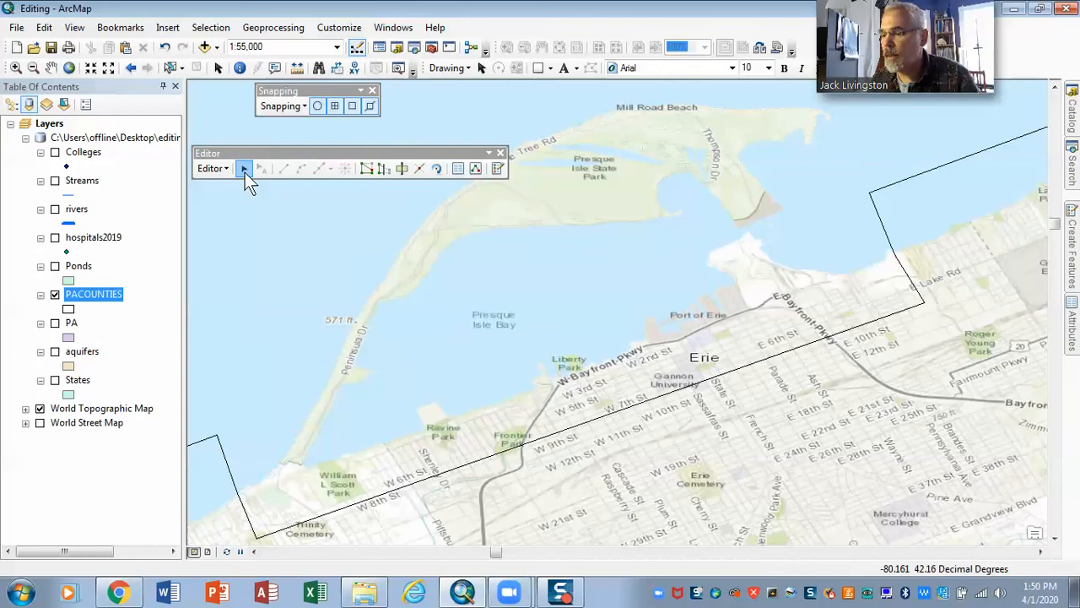
{"action": "left_click", "coordinate": [411, 488]}
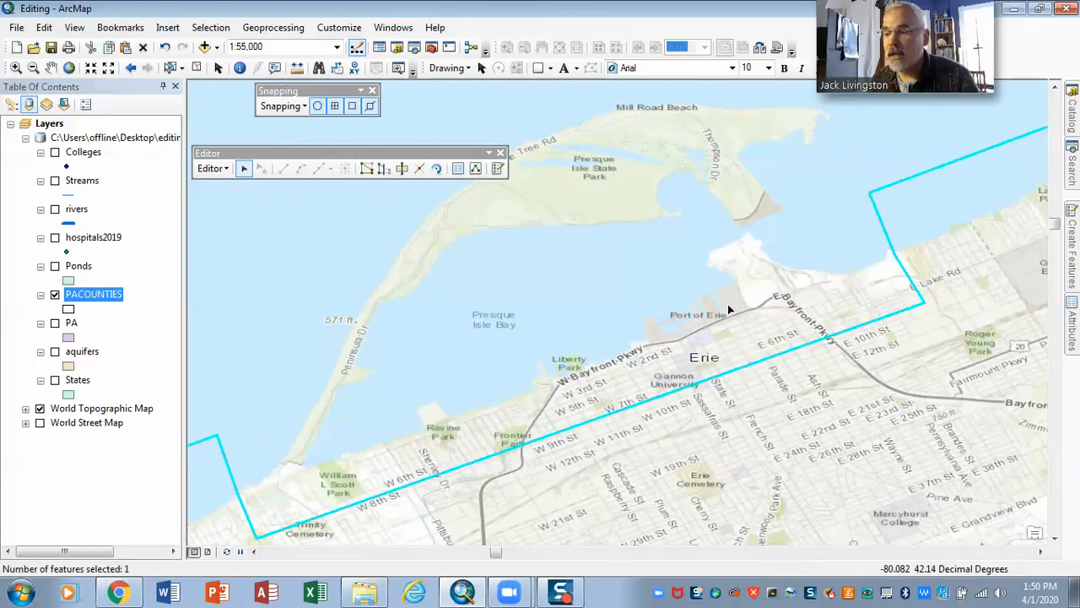
{"action": "left_click", "coordinate": [1073, 268]}
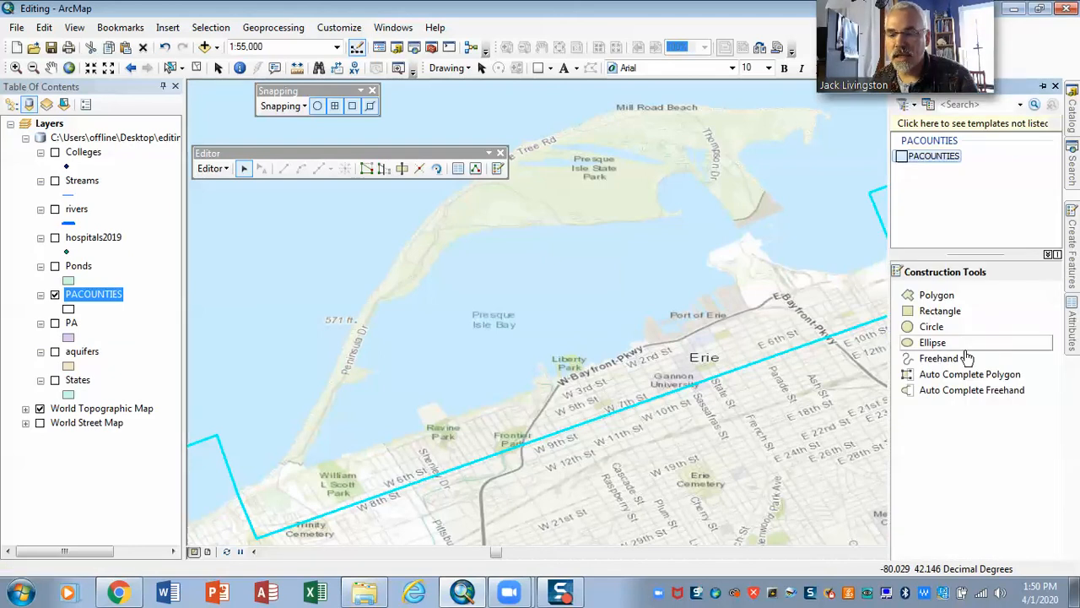
{"action": "left_click", "coordinate": [951, 377]}
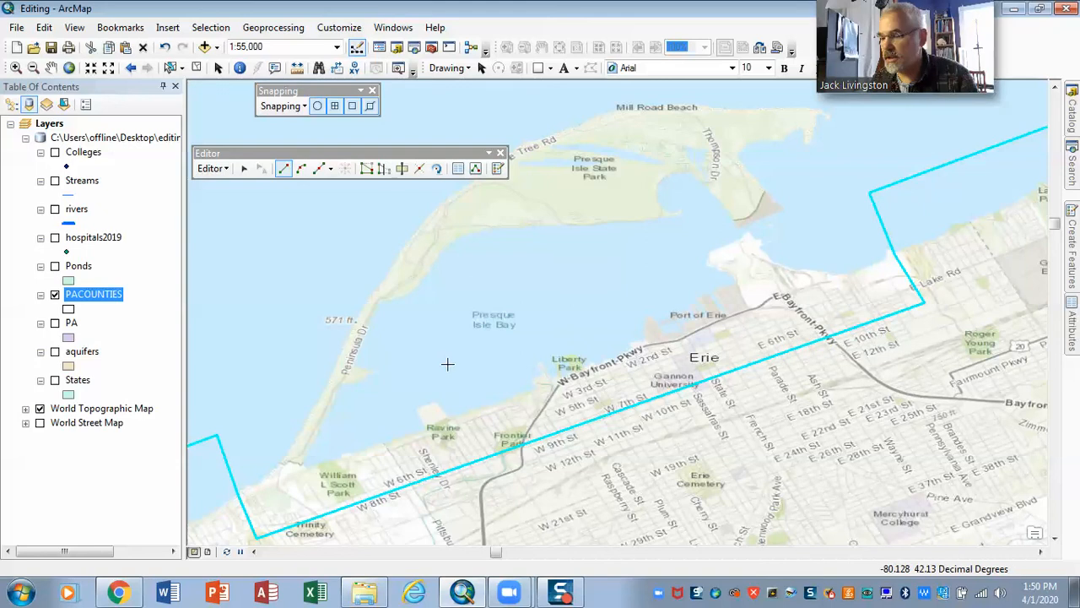
Start the polygon sketch at the western boundary vertex on the shoreline and trace past the base of Peninsula Dr
{"action": "left_click", "coordinate": [237, 494]}
{"action": "left_click", "coordinate": [253, 481]}
{"action": "left_click", "coordinate": [274, 468]}
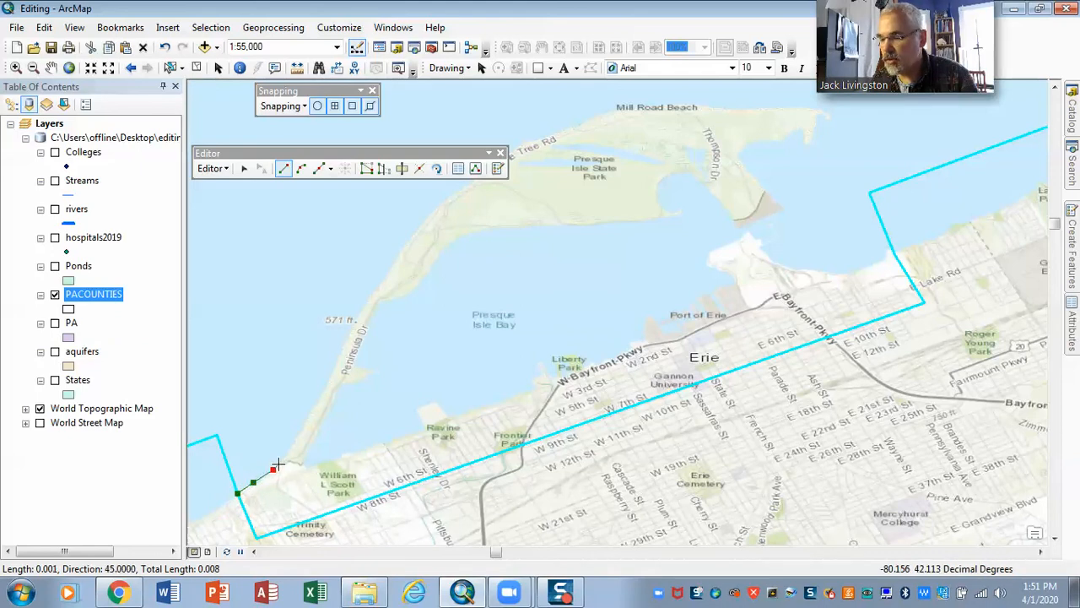
{"action": "left_click", "coordinate": [282, 463]}
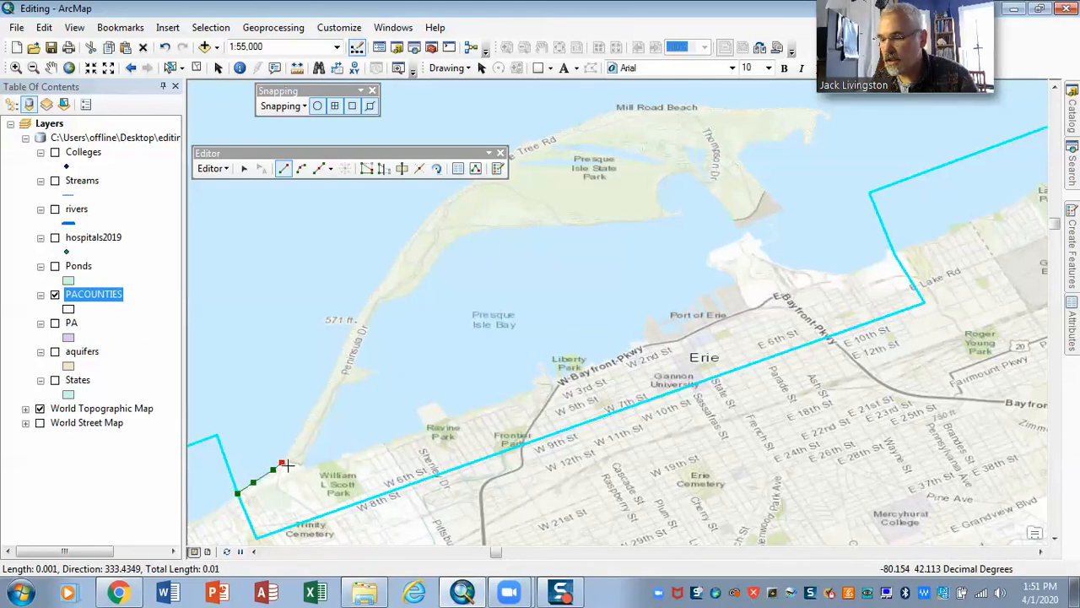
{"action": "left_click", "coordinate": [290, 462]}
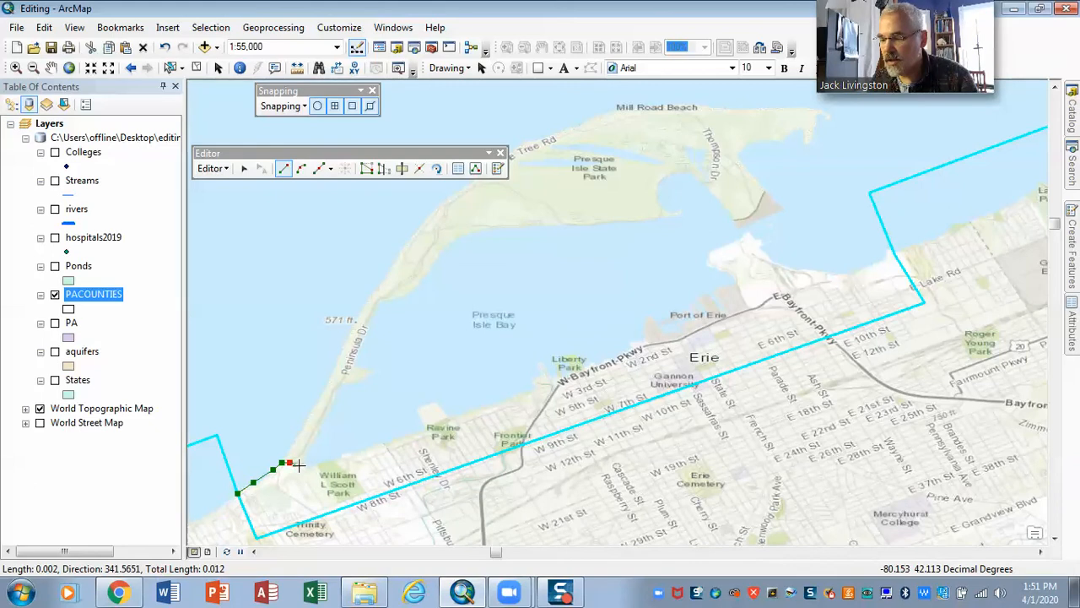
{"action": "left_click", "coordinate": [303, 468]}
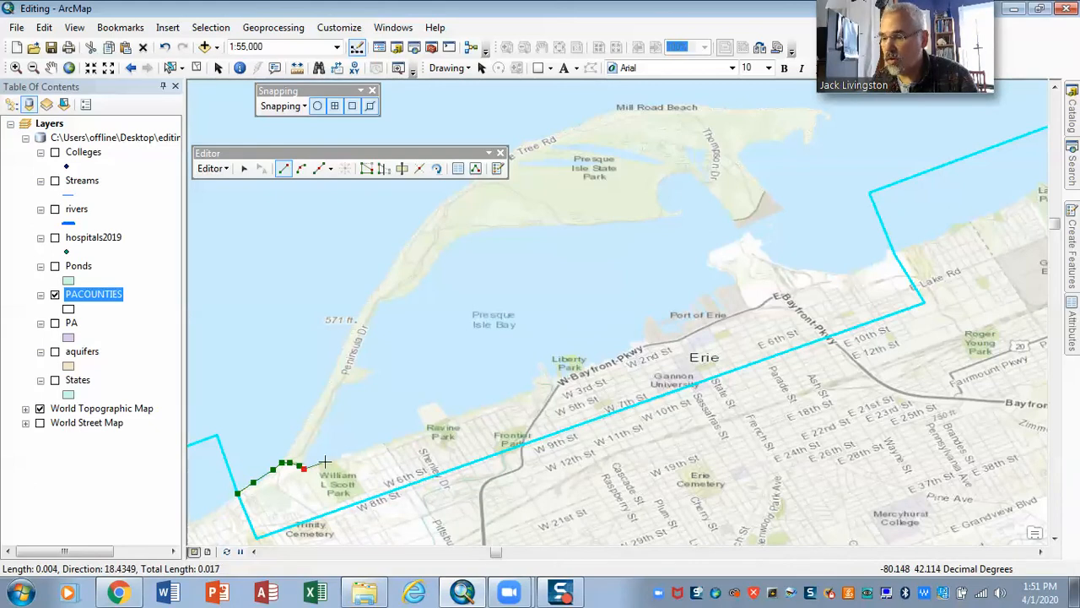
Continue the sketch along the bay shoreline from William L Scott Park and around the point at Ravine Park
{"action": "left_click", "coordinate": [367, 446]}
{"action": "left_click", "coordinate": [424, 428]}
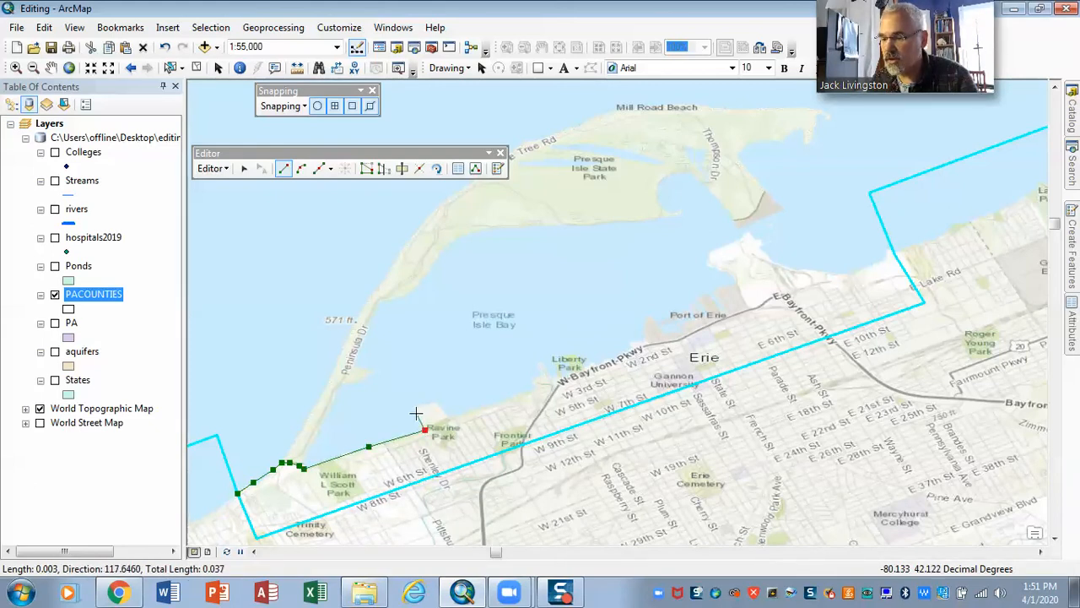
{"action": "left_click", "coordinate": [415, 411]}
{"action": "left_click", "coordinate": [432, 403]}
{"action": "left_click", "coordinate": [450, 419]}
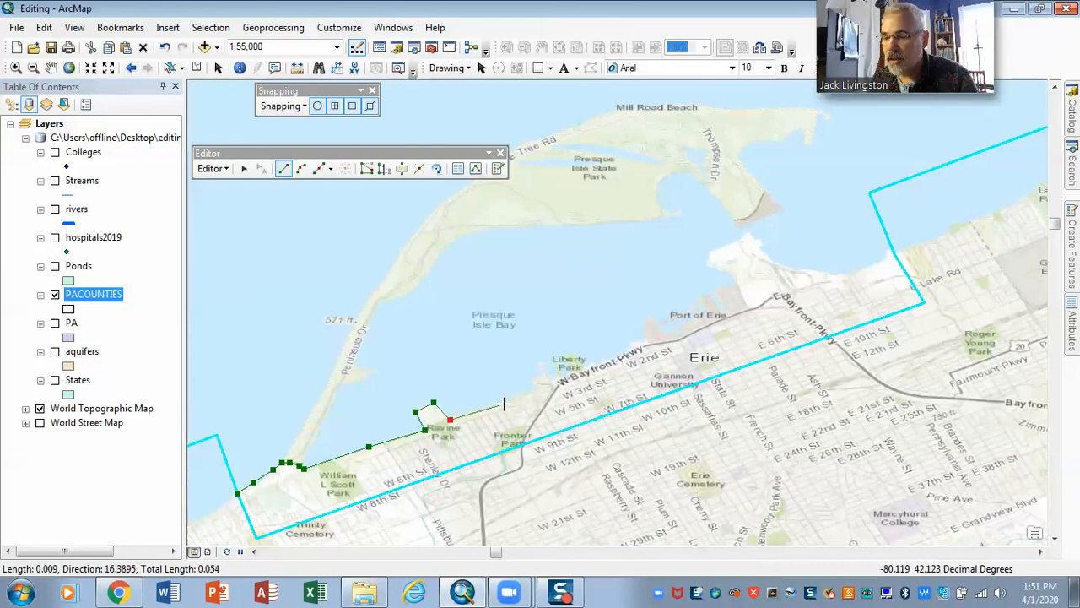
Trace the shoreline from Ravine Park to Liberty Park, following the small pier and the park's waterfront outline
{"action": "left_click", "coordinate": [533, 389]}
{"action": "left_click", "coordinate": [541, 378]}
{"action": "left_click", "coordinate": [538, 365]}
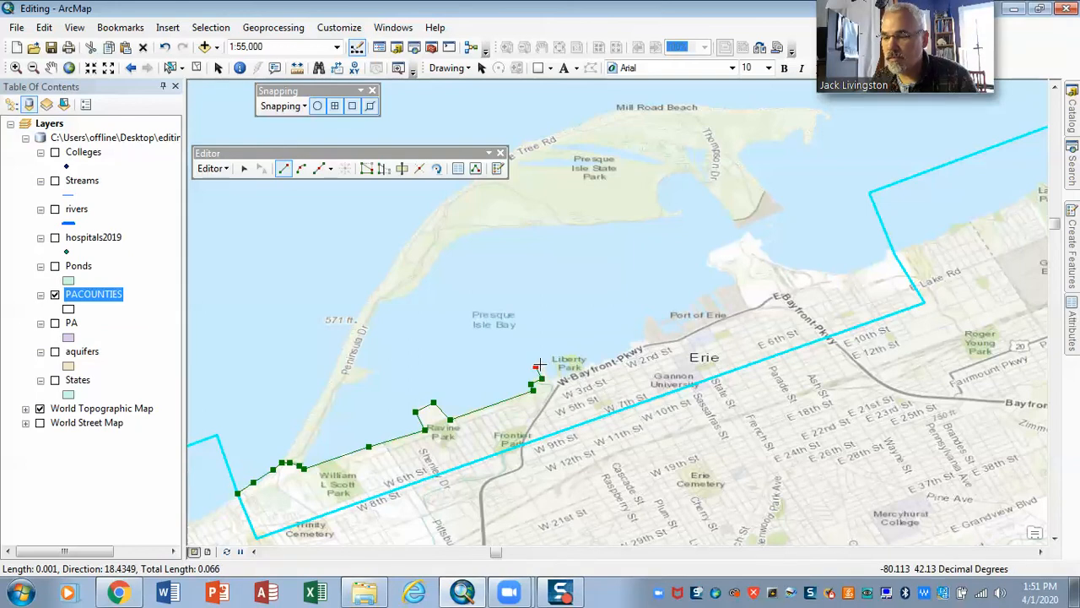
{"action": "left_click", "coordinate": [547, 380]}
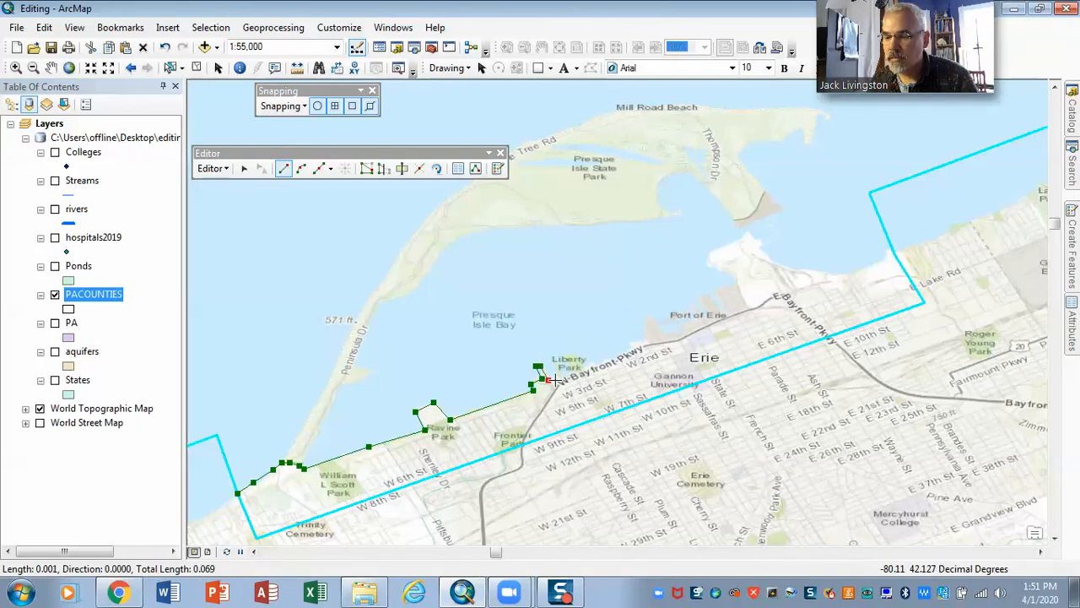
{"action": "left_click", "coordinate": [559, 381]}
{"action": "left_click", "coordinate": [575, 372]}
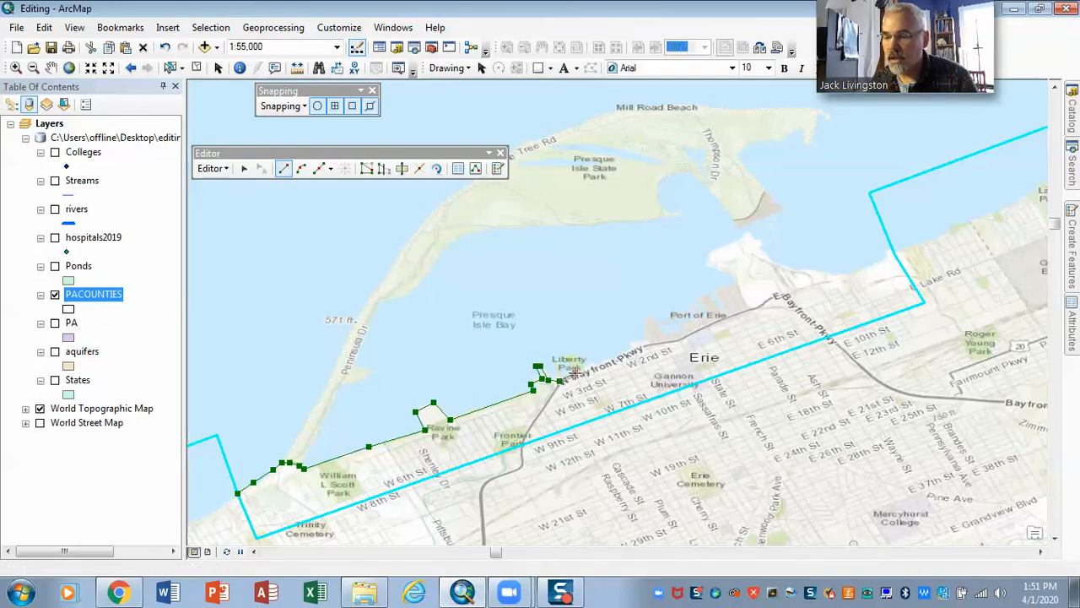
{"action": "left_click", "coordinate": [564, 360]}
{"action": "left_click", "coordinate": [576, 353]}
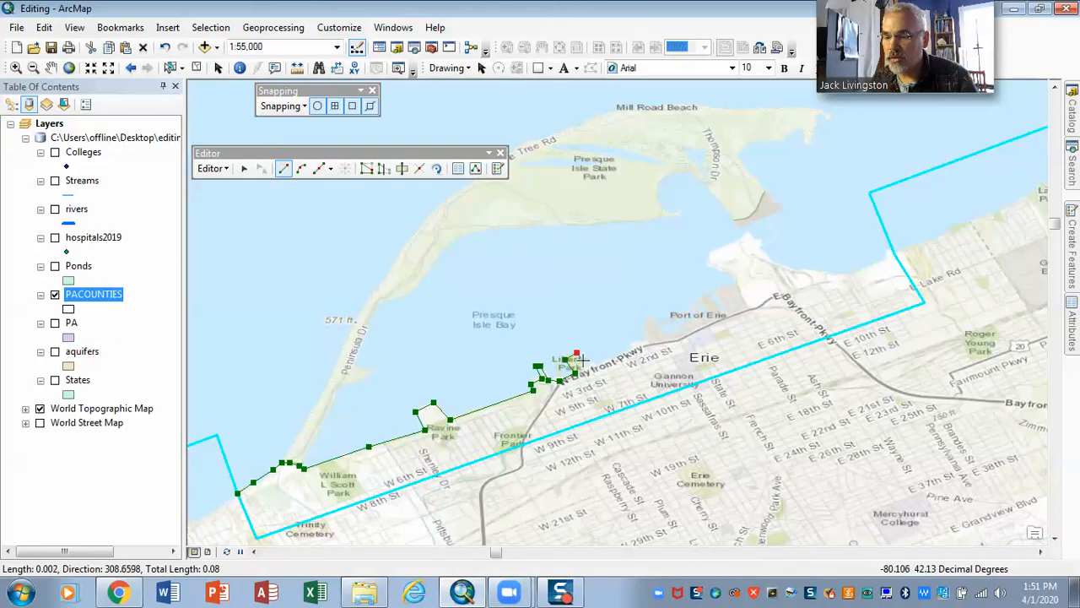
{"action": "left_click", "coordinate": [587, 364]}
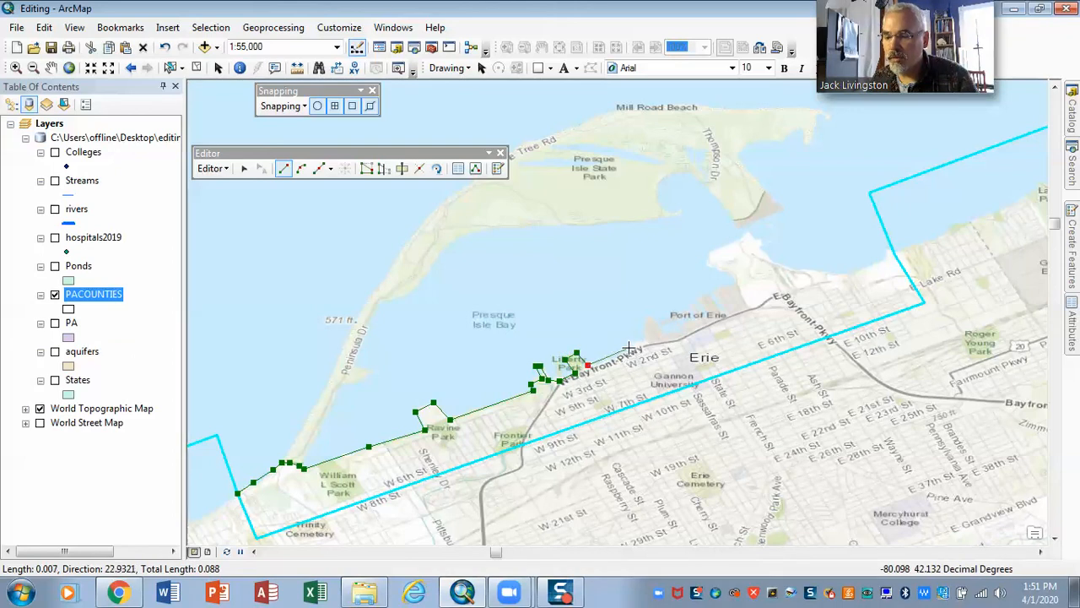
Extend the shoreline sketch northeast from Liberty Park and around the western pier at the Port of Erie
{"action": "left_click", "coordinate": [627, 344]}
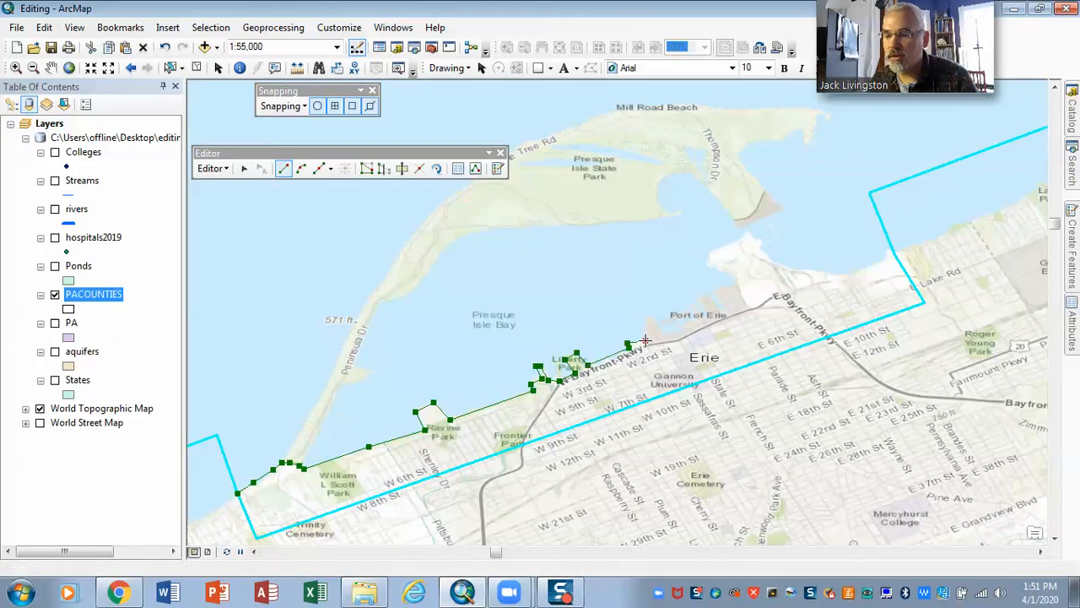
{"action": "left_click", "coordinate": [641, 331]}
{"action": "left_click", "coordinate": [649, 316]}
{"action": "left_click", "coordinate": [664, 340]}
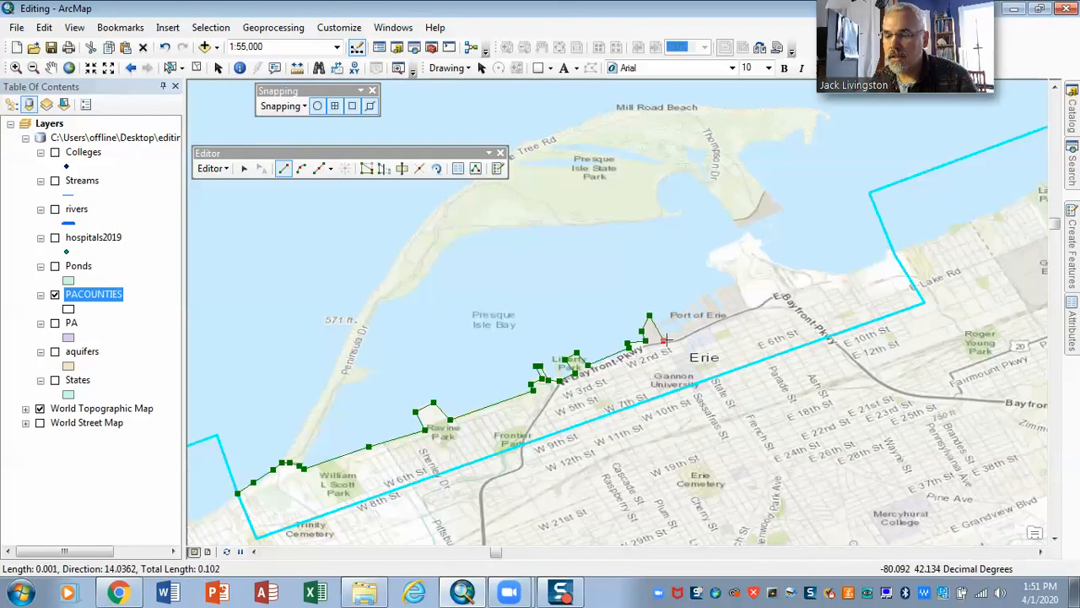
Trace the eastern Port of Erie waterfront, outlining the narrow piers up to the base of the white headland
{"action": "left_click", "coordinate": [713, 314]}
{"action": "left_click", "coordinate": [705, 300]}
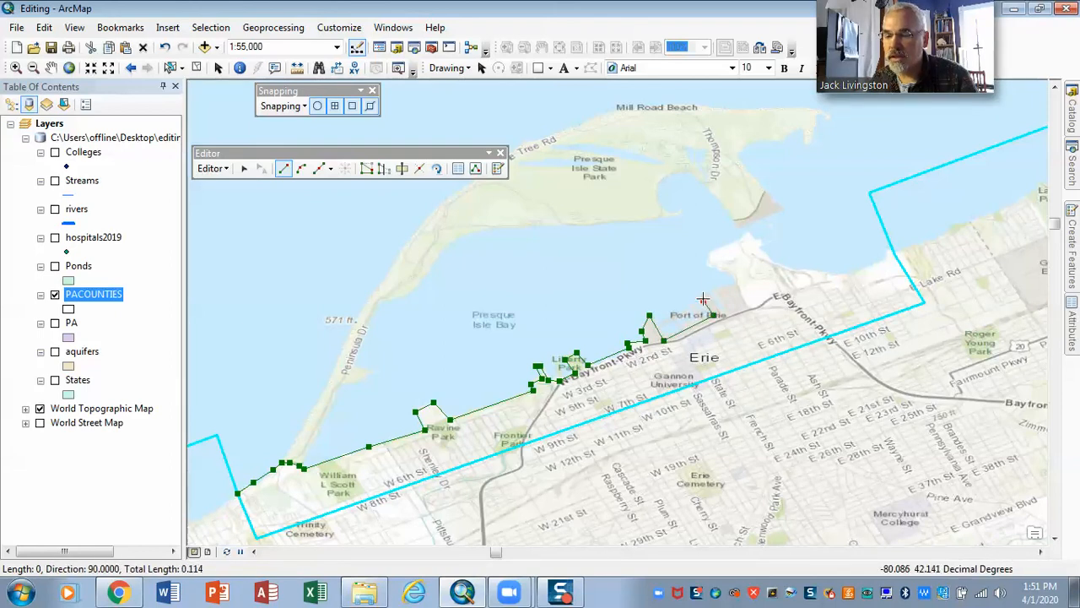
{"action": "left_click", "coordinate": [711, 296]}
{"action": "left_click", "coordinate": [721, 314]}
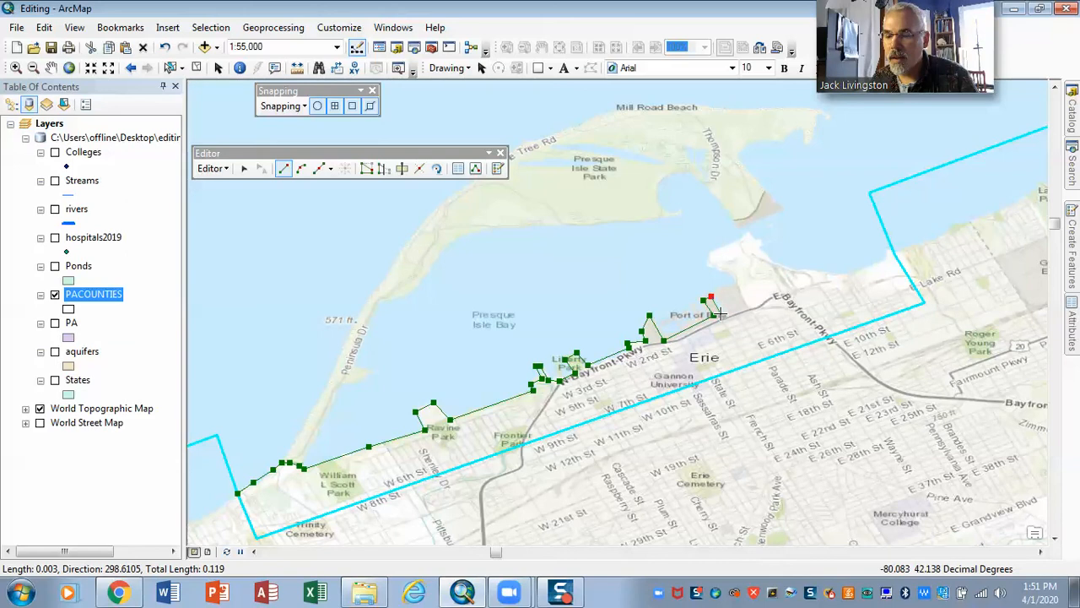
{"action": "left_click", "coordinate": [727, 311]}
{"action": "left_click", "coordinate": [716, 293]}
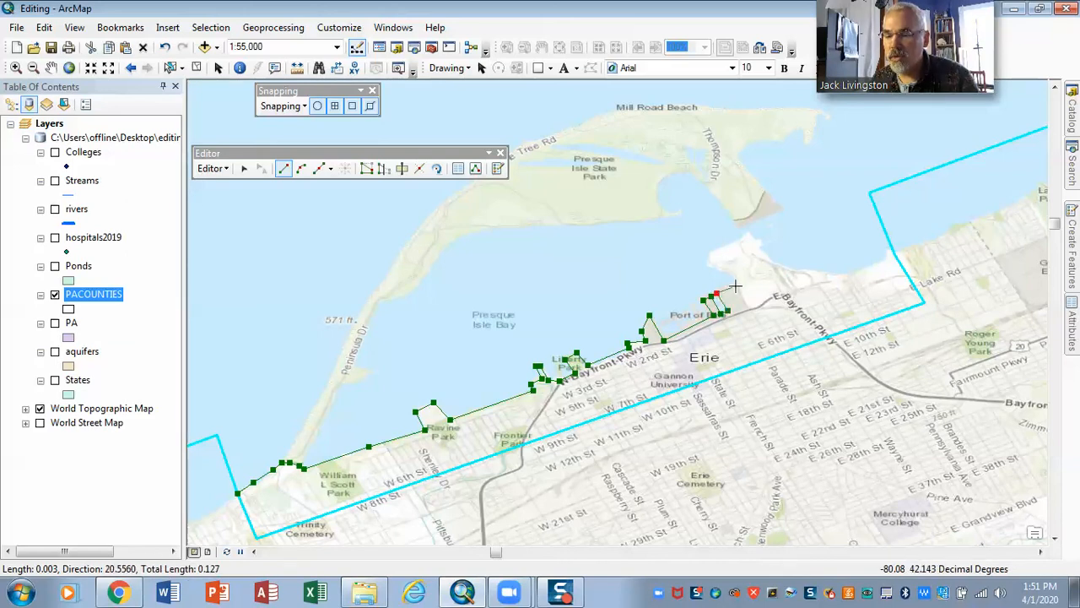
{"action": "left_click", "coordinate": [735, 286]}
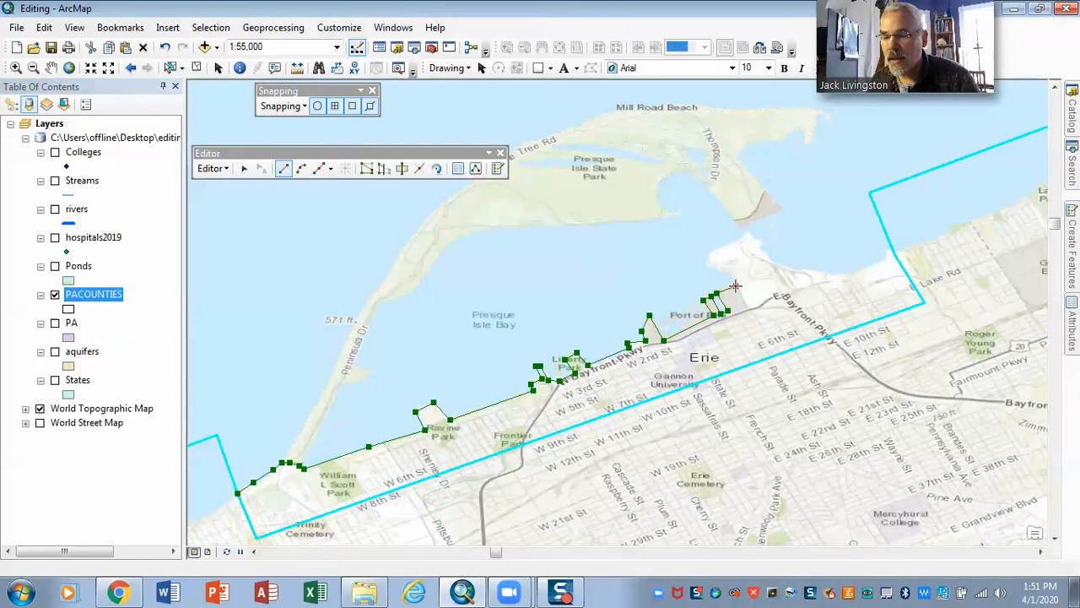
Trace around the white headland and along the coast east of it, finishing the Auto Complete polygon at the existing PACOUNTIES boundary vertex
{"action": "left_click", "coordinate": [736, 286]}
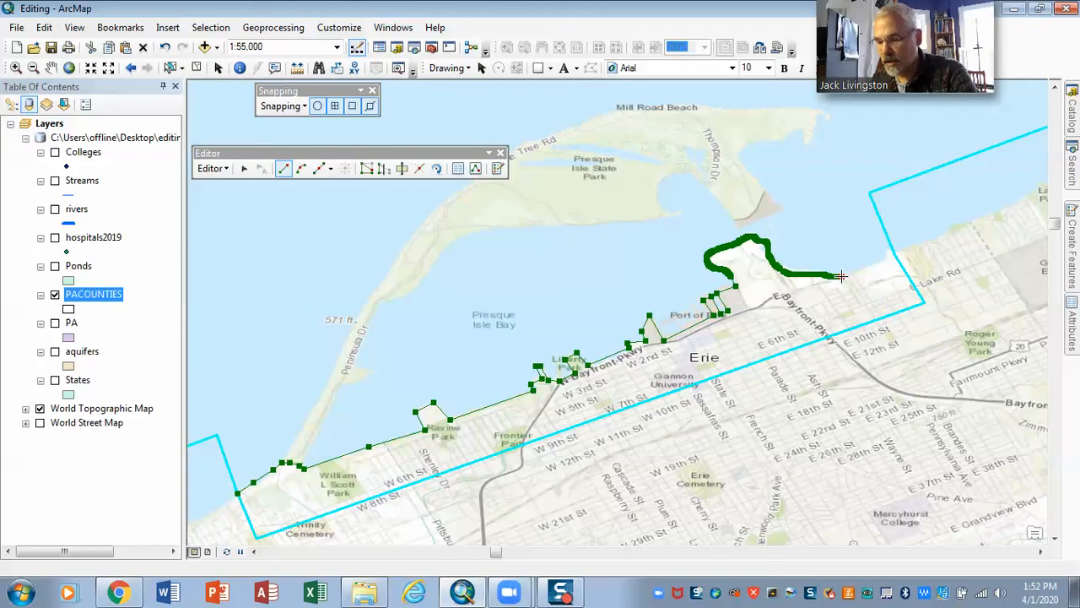
{"action": "left_click", "coordinate": [856, 270]}
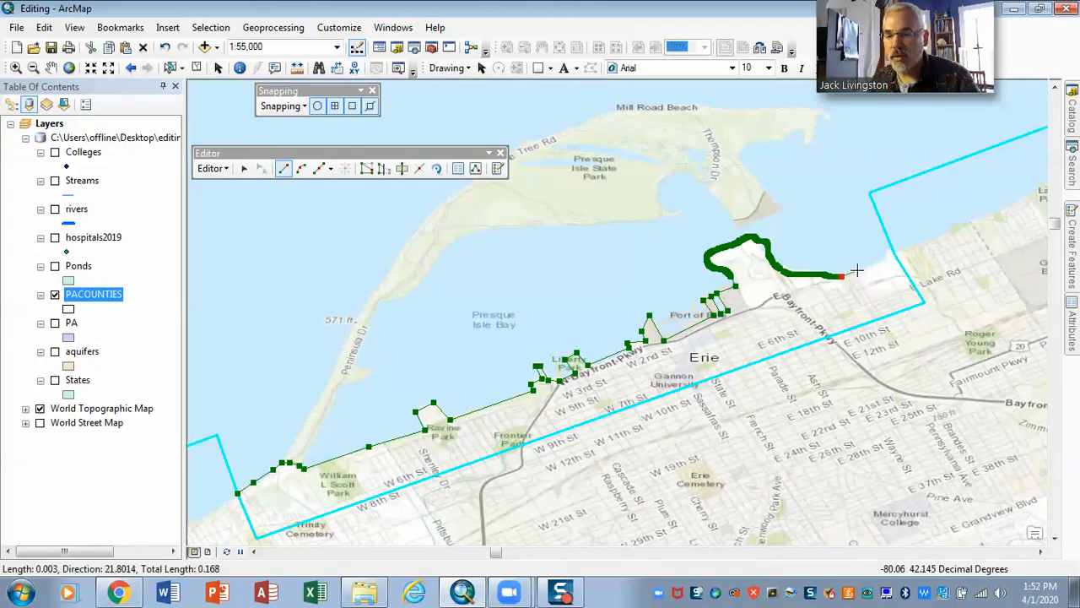
{"action": "left_click", "coordinate": [883, 260]}
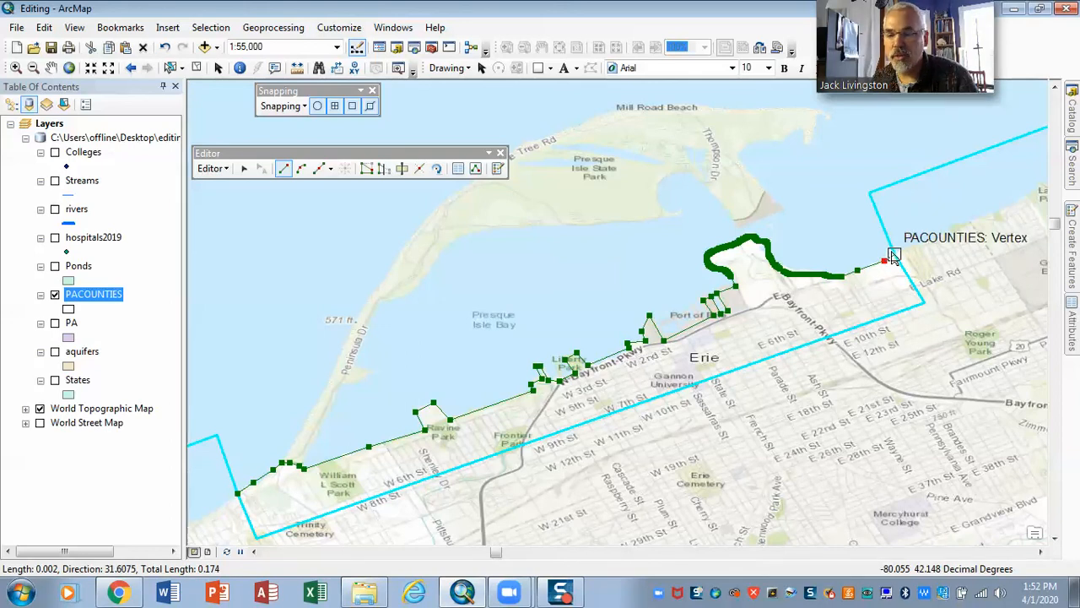
{"action": "double_click", "coordinate": [893, 256]}
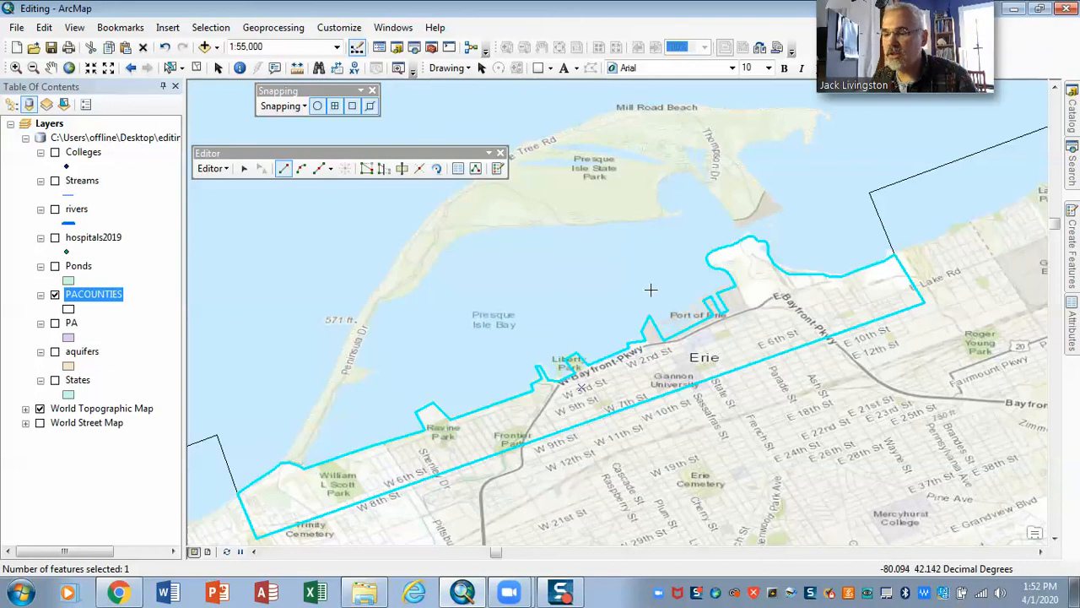
Add the Presque Isle peninsula to PACOUNTIES with Auto Complete Polygon, tracing its whole shoreline between two mainland vertices near William L Scott Park
{"action": "mouse_move", "coordinate": [1074, 274]}
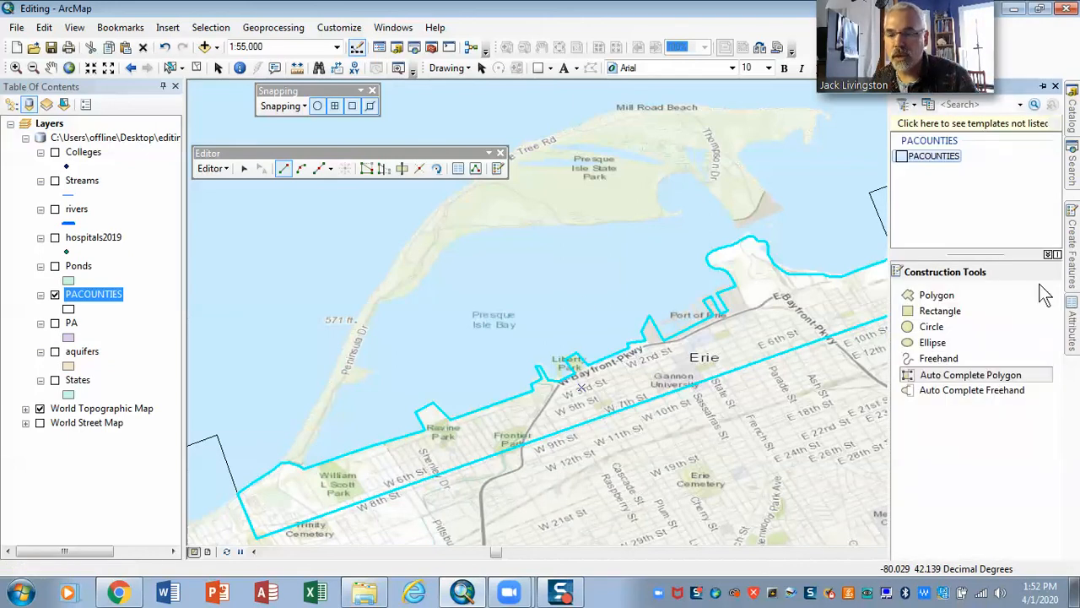
{"action": "left_click", "coordinate": [945, 377]}
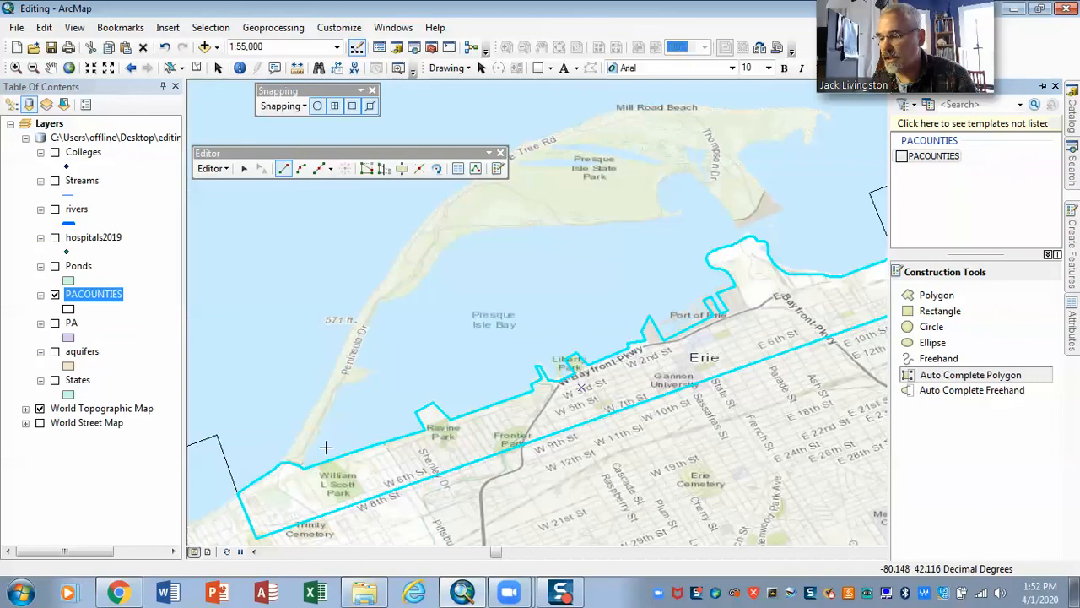
{"action": "left_click", "coordinate": [283, 464]}
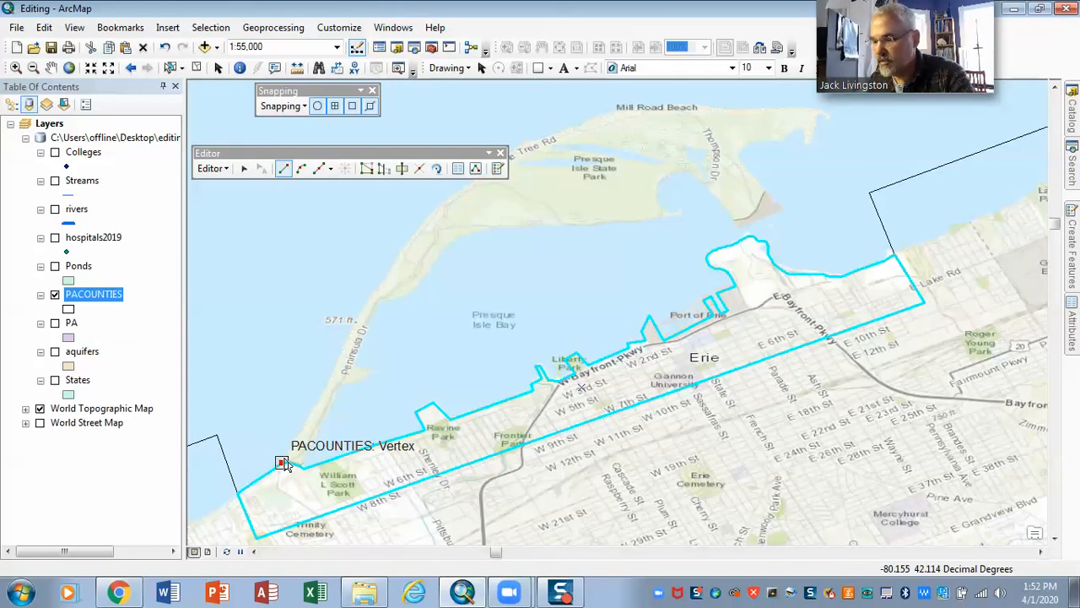
{"action": "left_click", "coordinate": [283, 463]}
{"action": "mouse_move", "coordinate": [306, 422]}
{"action": "left_mouse_down"}
{"action": "mouse_move", "coordinate": [375, 284]}
{"action": "mouse_move", "coordinate": [434, 207]}
{"action": "mouse_move", "coordinate": [533, 144]}
{"action": "mouse_move", "coordinate": [648, 100]}
{"action": "mouse_move", "coordinate": [825, 111]}
{"action": "mouse_move", "coordinate": [813, 140]}
{"action": "mouse_move", "coordinate": [753, 142]}
{"action": "mouse_move", "coordinate": [739, 158]}
{"action": "mouse_move", "coordinate": [781, 206]}
{"action": "mouse_move", "coordinate": [766, 220]}
{"action": "mouse_move", "coordinate": [746, 224]}
{"action": "mouse_move", "coordinate": [693, 175]}
{"action": "mouse_move", "coordinate": [669, 171]}
{"action": "mouse_move", "coordinate": [661, 201]}
{"action": "mouse_move", "coordinate": [678, 211]}
{"action": "mouse_move", "coordinate": [662, 222]}
{"action": "mouse_move", "coordinate": [487, 228]}
{"action": "mouse_move", "coordinate": [382, 304]}
{"action": "mouse_move", "coordinate": [354, 373]}
{"action": "mouse_move", "coordinate": [373, 371]}
{"action": "mouse_move", "coordinate": [335, 402]}
{"action": "mouse_move", "coordinate": [302, 465]}
{"action": "left_mouse_up"}
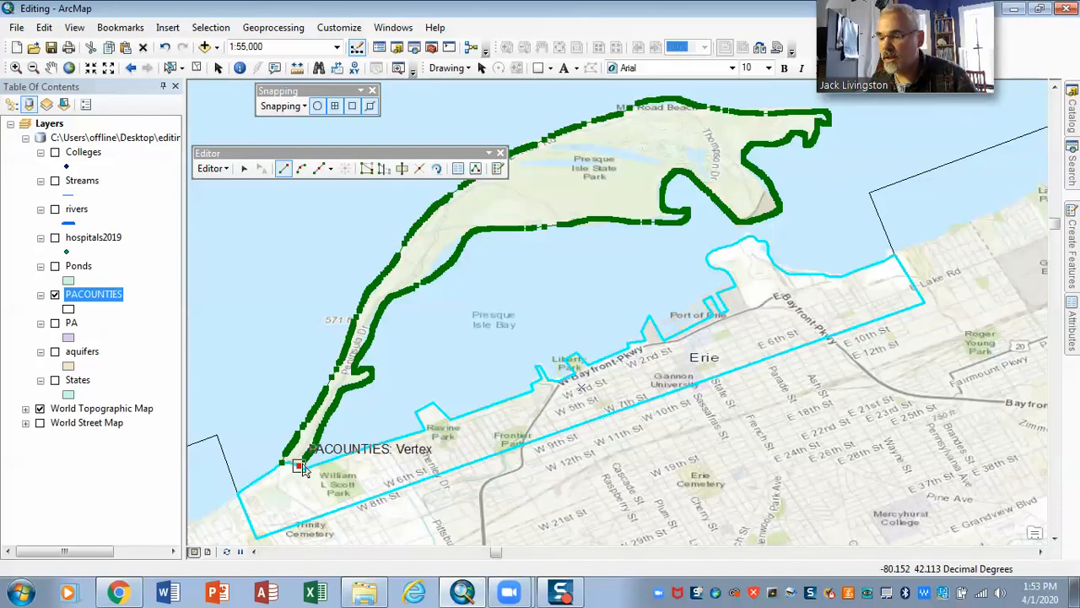
{"action": "left_click_drag", "start_coordinate": [302, 465], "coordinate": [302, 465]}
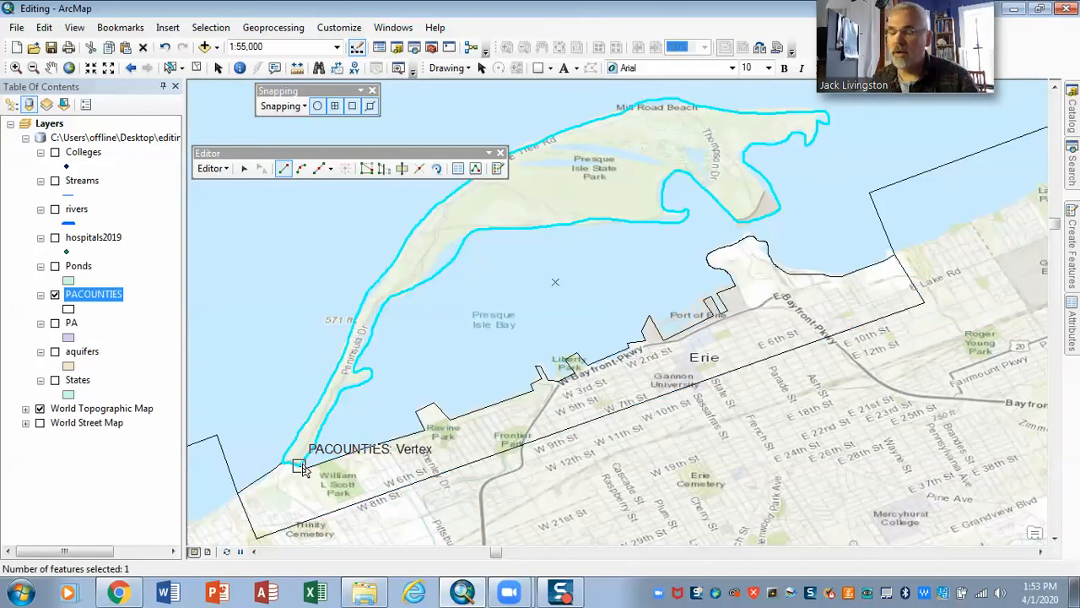